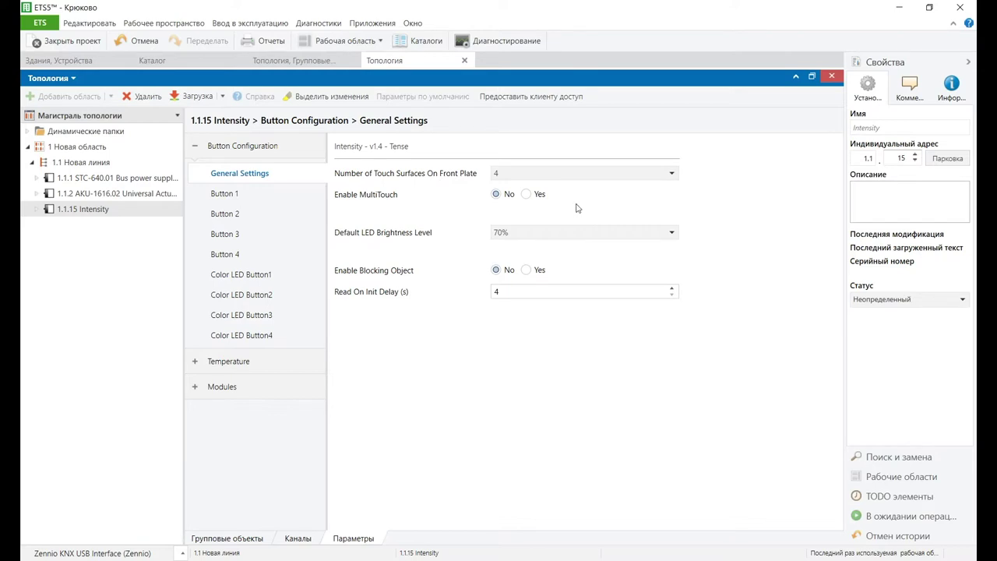
Enable MultiTouch in the general settings of the 1.1.15 Intensity device
left_click(526, 194)
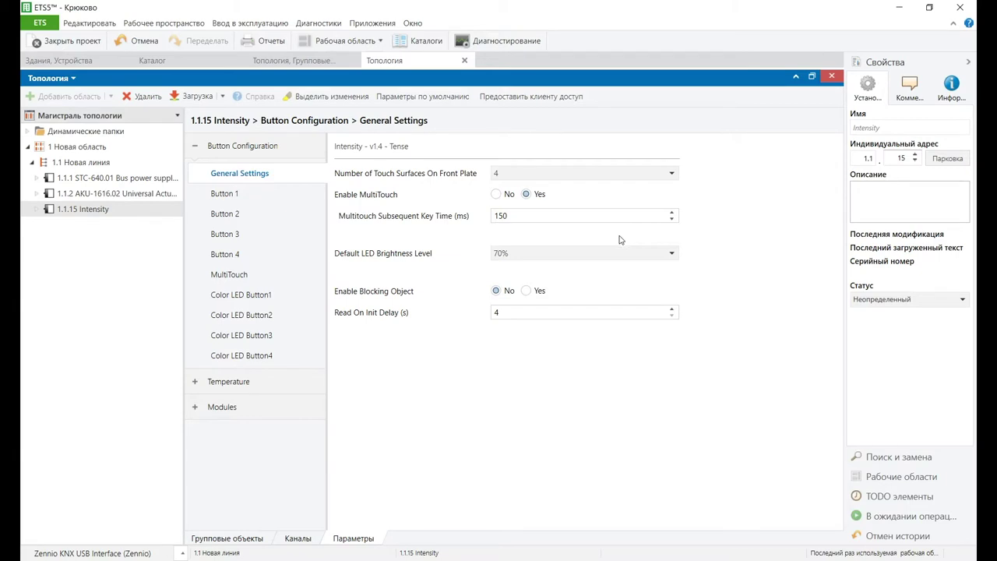
left_click(525, 216)
left_click(528, 216)
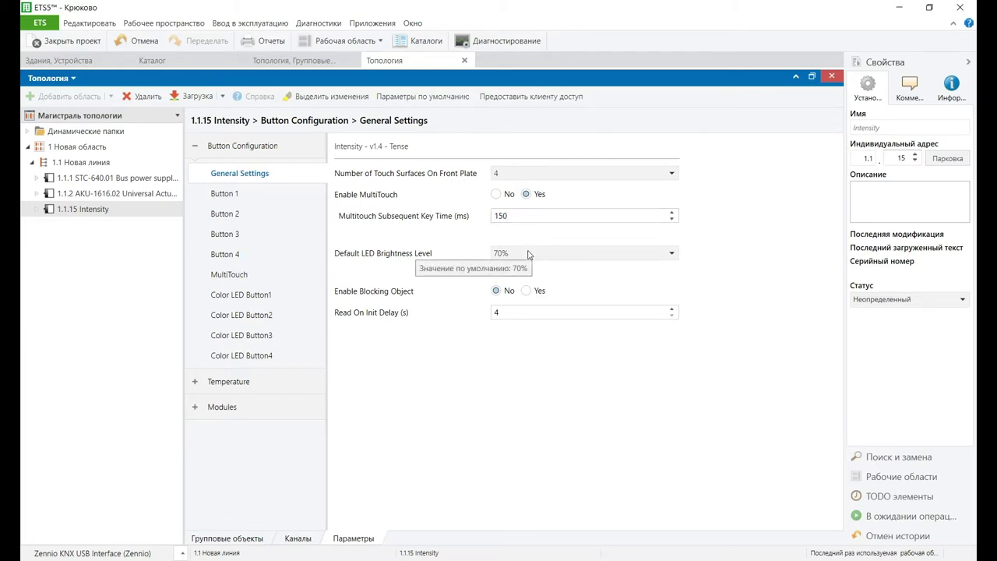
Set the default LED brightness level to Use Night Object, with 10% for Level at Night = 1
left_click(580, 256)
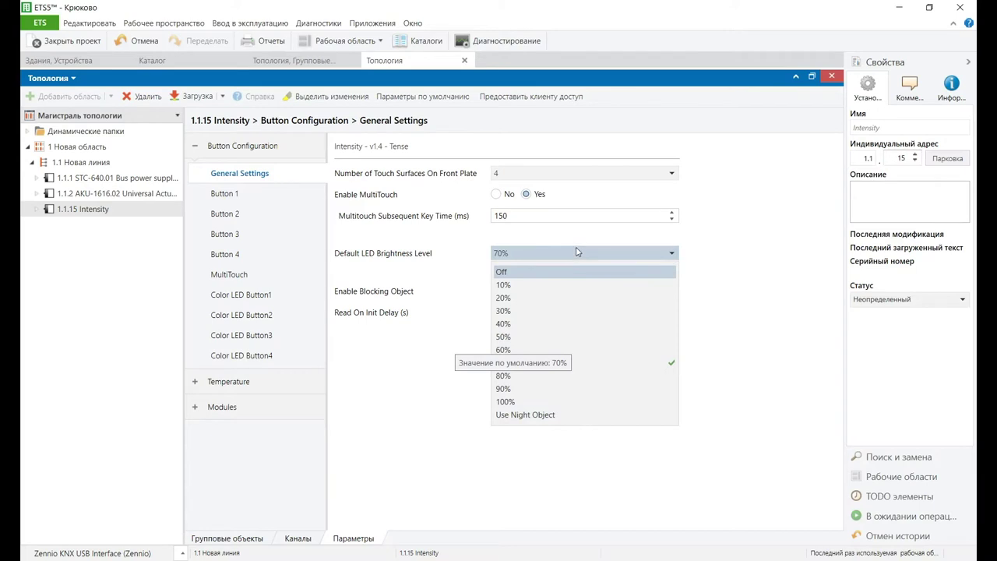
left_click(540, 416)
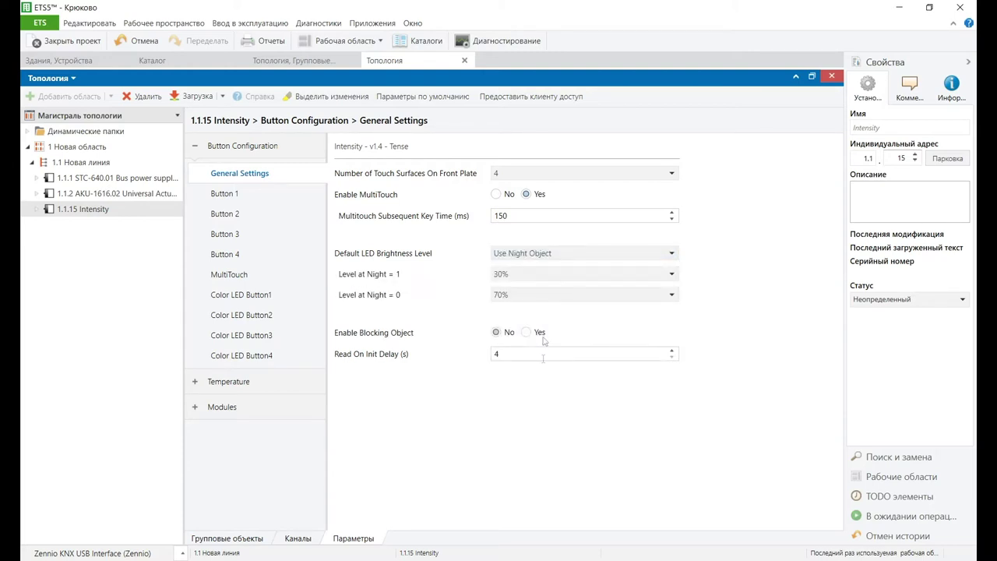
left_click(536, 277)
left_click(520, 308)
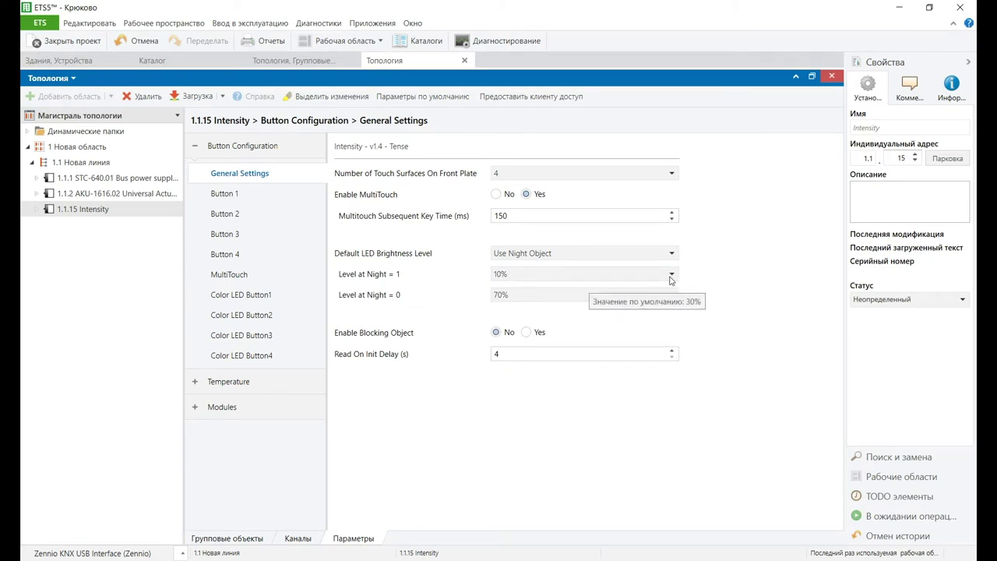
left_click(569, 277)
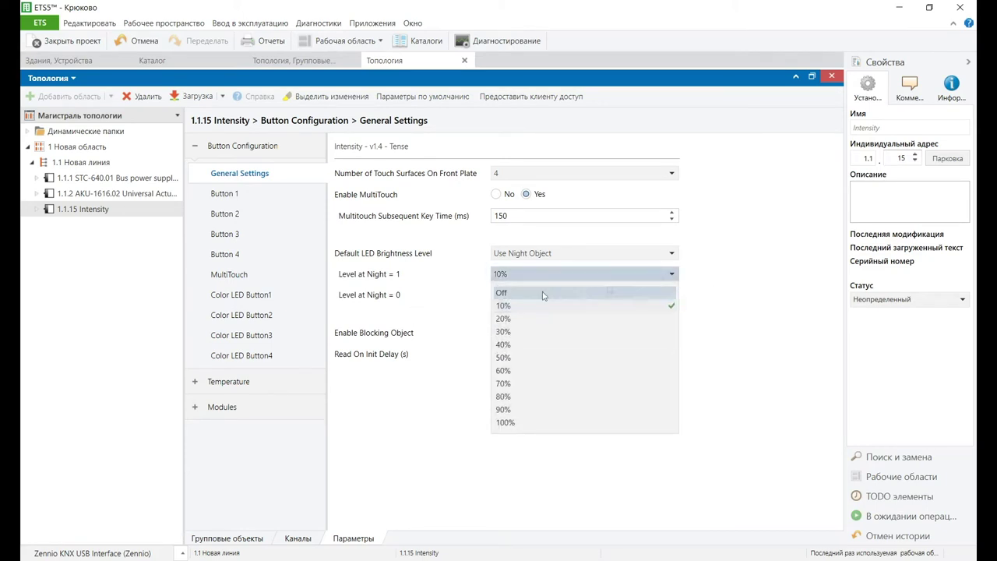
left_click(742, 281)
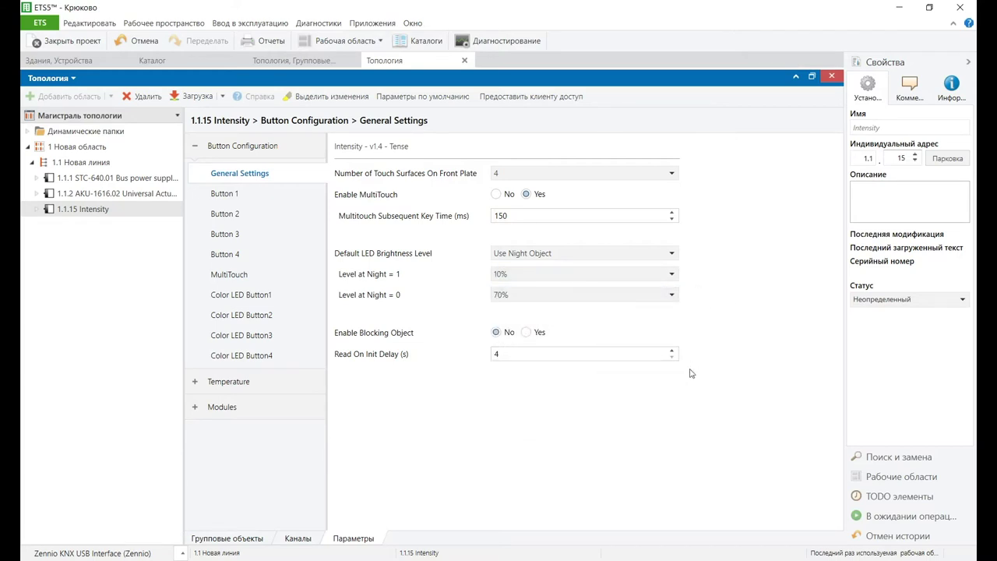
left_click(516, 350)
Set Button 1's function to Switch + Values with Single Touch and the Toggle action
left_click(240, 201)
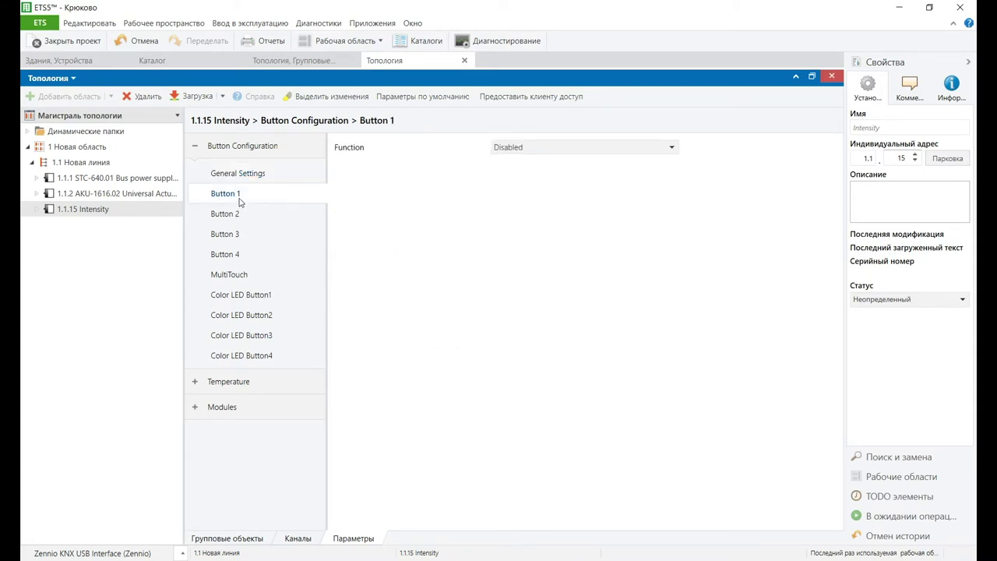
left_click(544, 148)
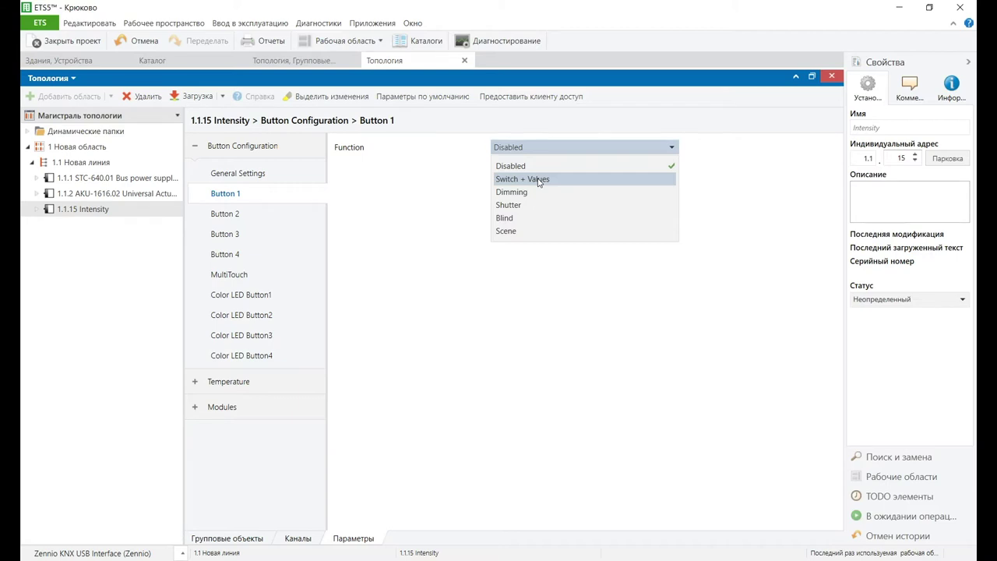
left_click(538, 180)
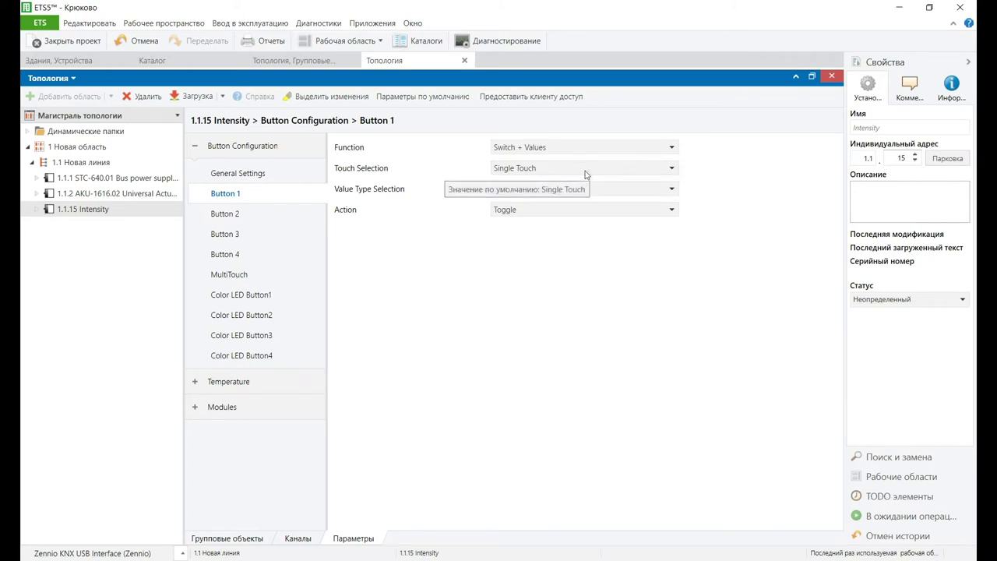
left_click(575, 173)
left_click(575, 173)
left_click(564, 213)
left_click(564, 212)
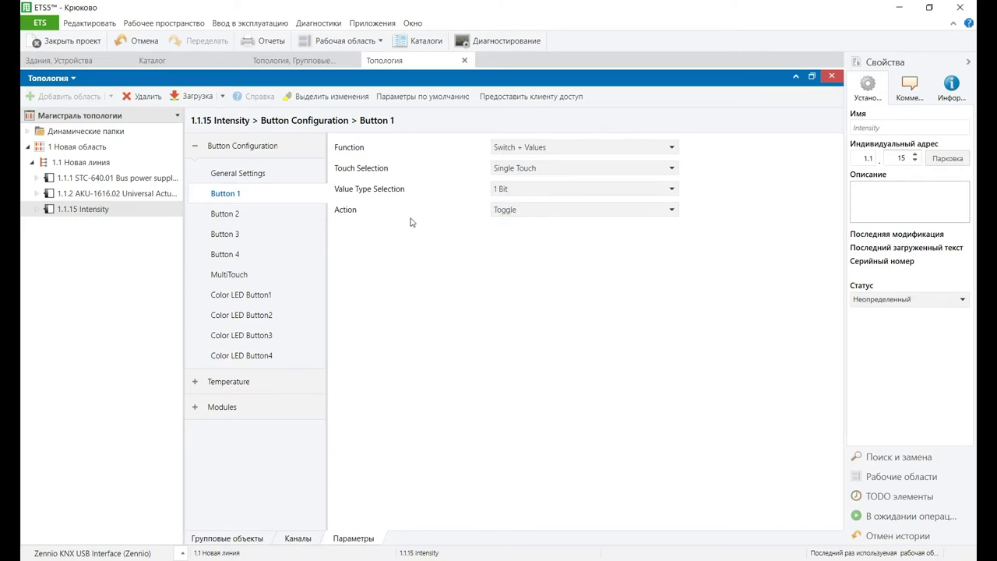
Configure Button 1's LED as External Bit Object with Orange as the color on status 1
left_click(229, 294)
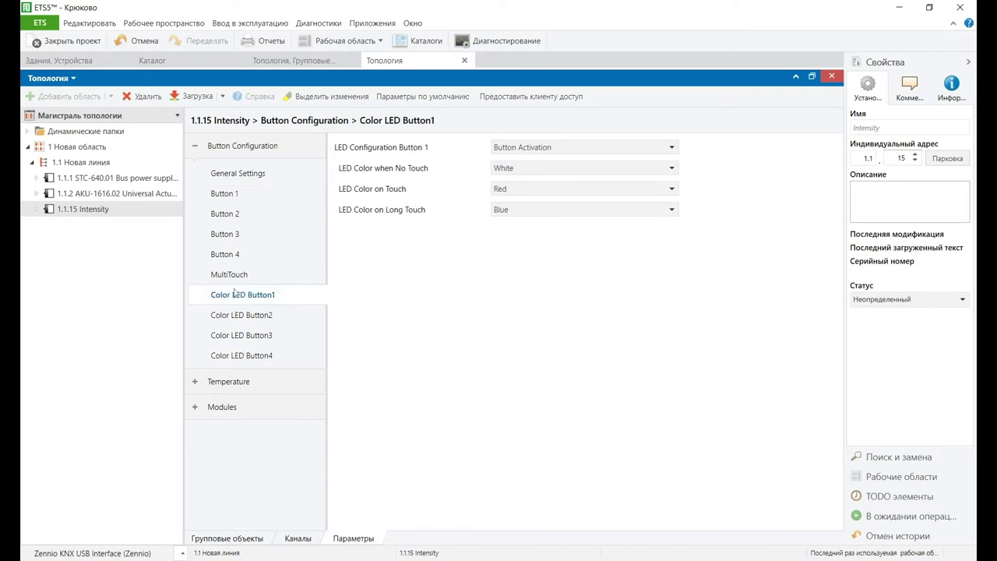
left_click(586, 150)
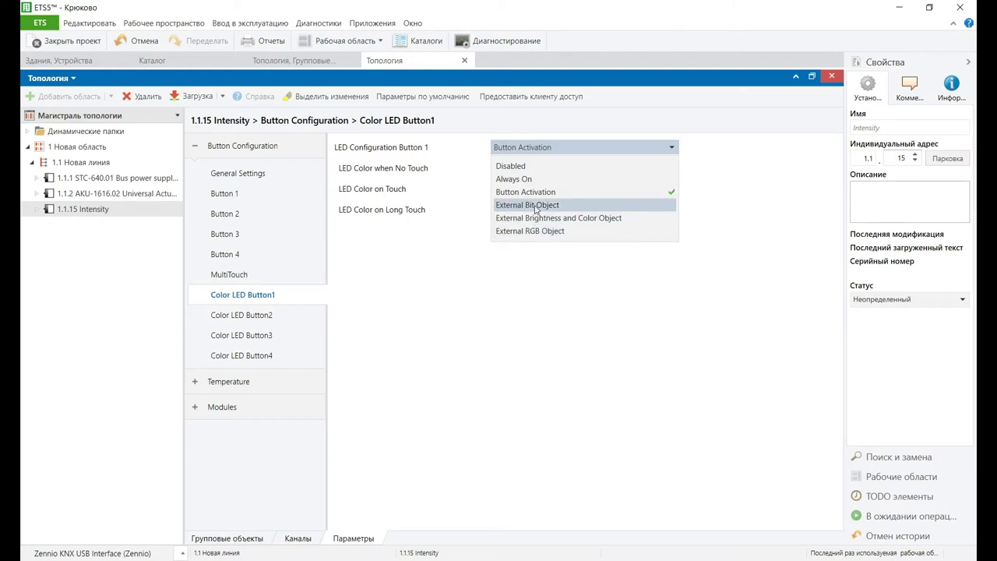
left_click(535, 206)
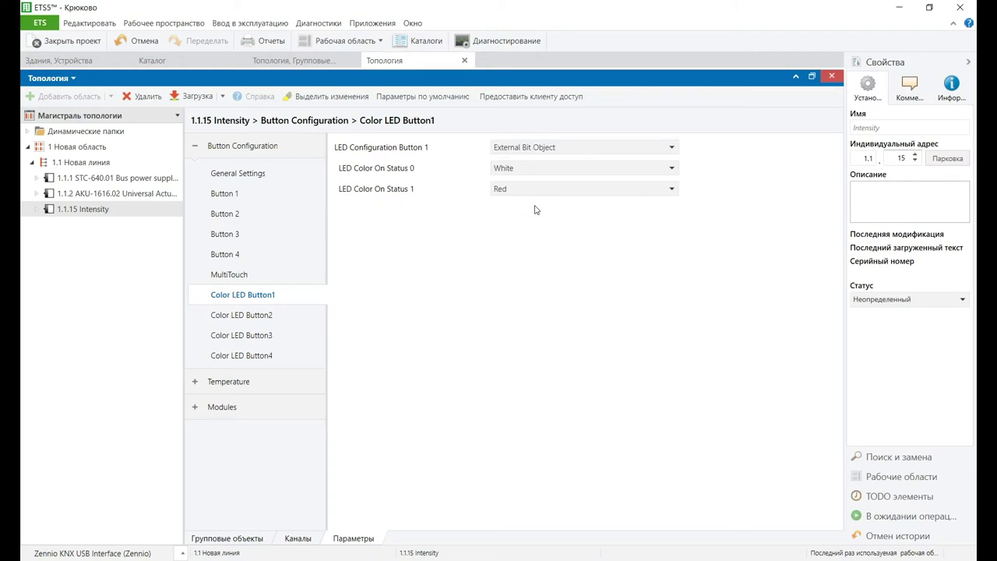
left_click(516, 168)
left_click(516, 169)
left_click(535, 189)
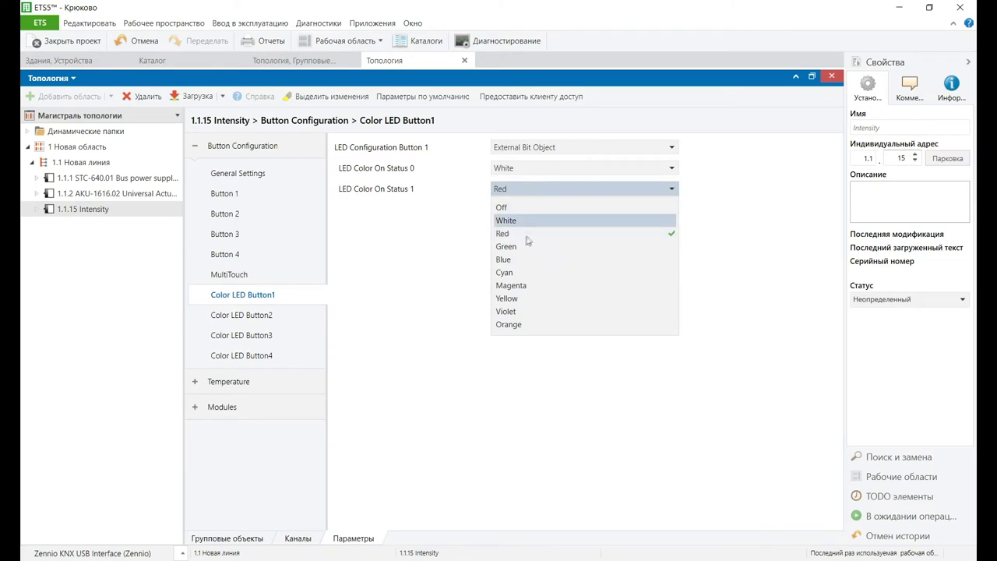
left_click(509, 324)
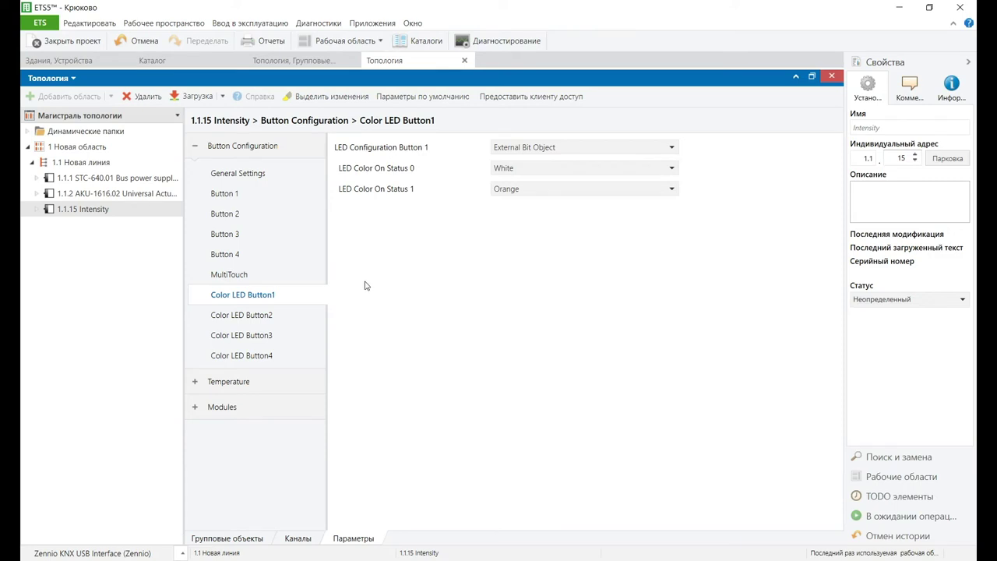
Add a middle group named General at address 0 under the Test house control main group
left_click(219, 538)
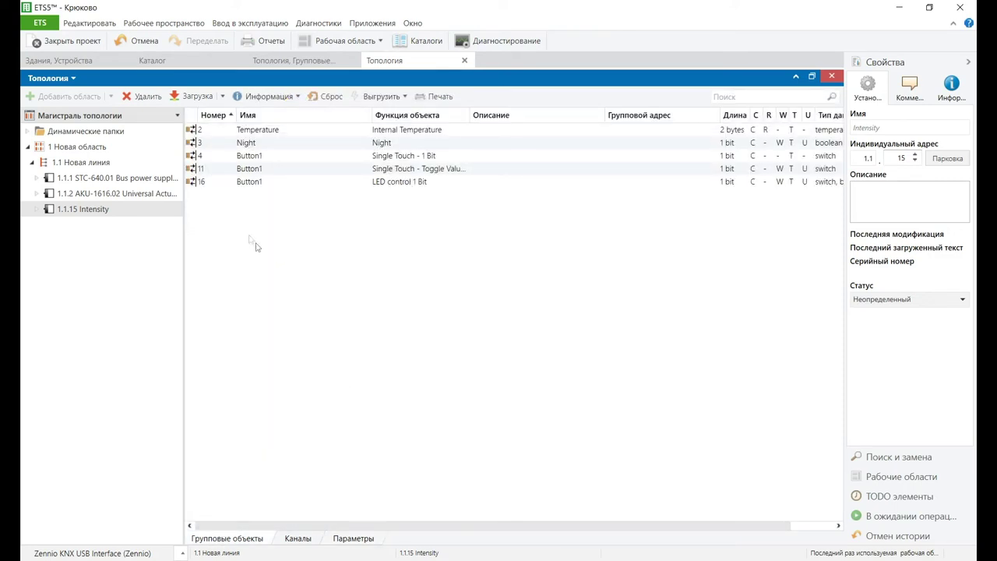
left_click(292, 61)
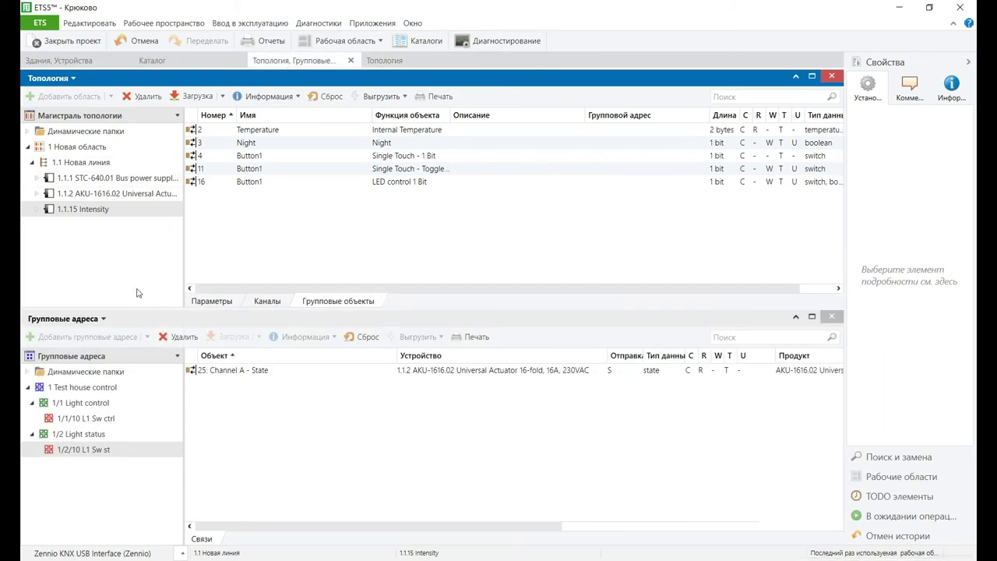
left_click(90, 388)
right_click(90, 389)
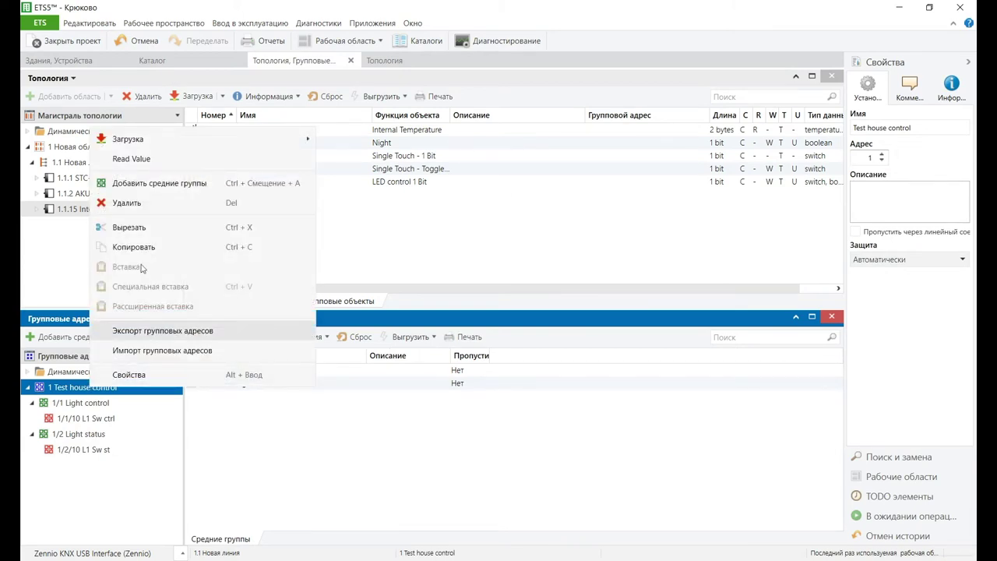
left_click(157, 190)
type("Gener")
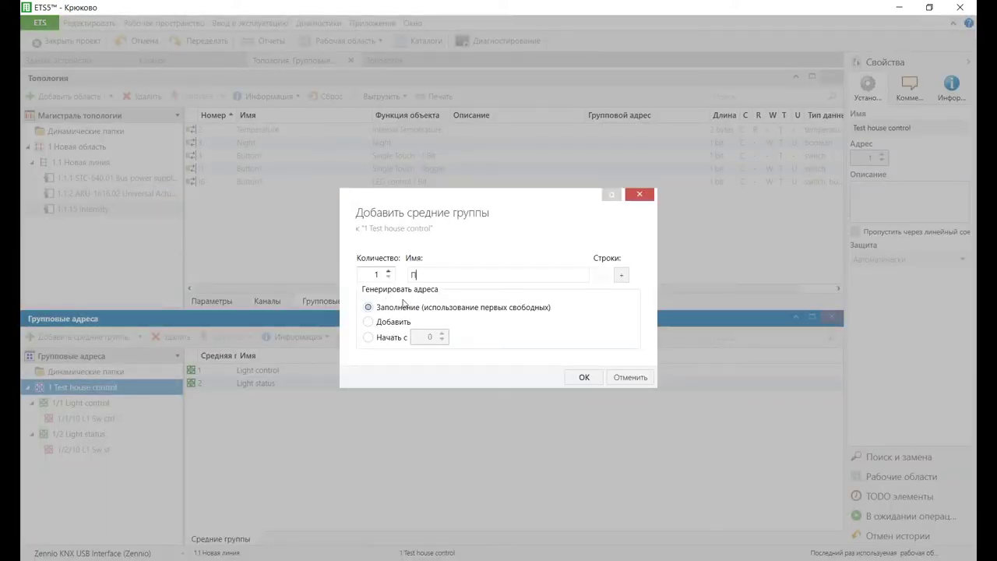
type("al")
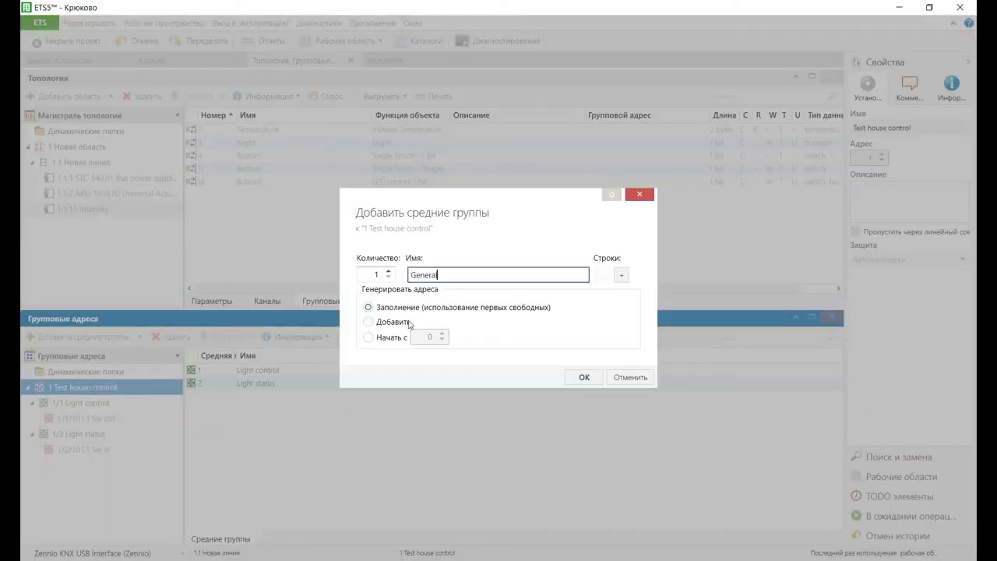
left_click(368, 337)
left_click(429, 336)
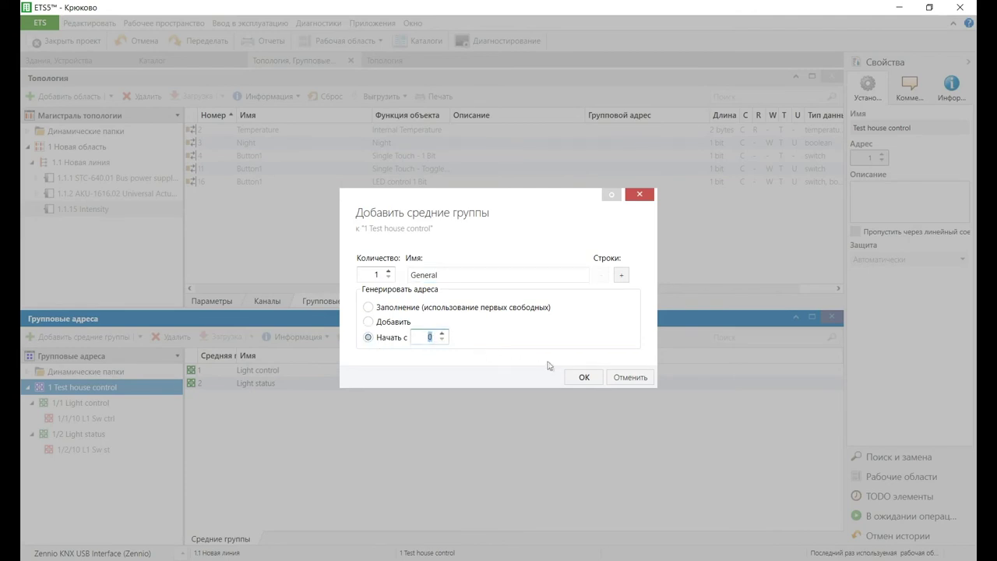
left_click(590, 378)
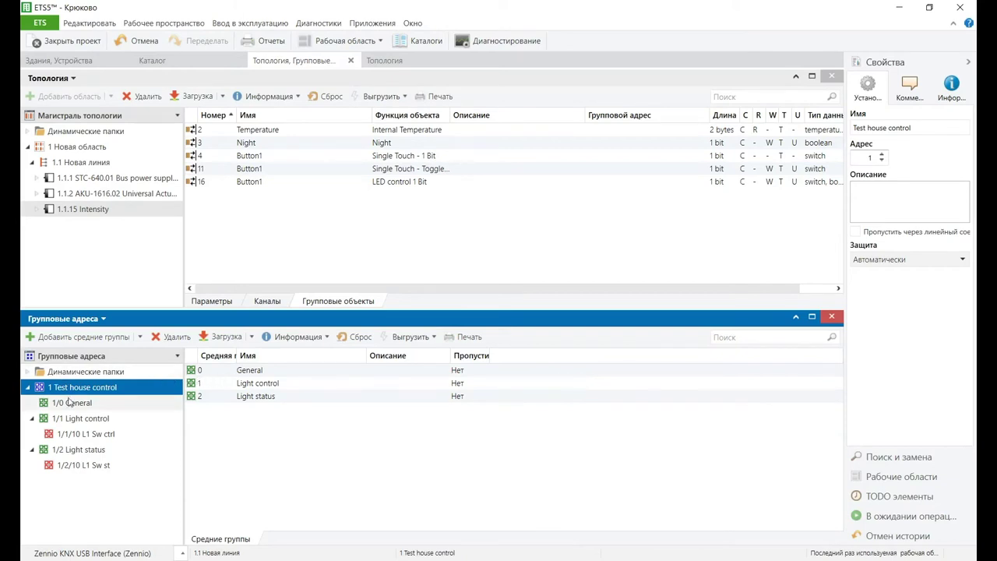
Add a group address named Day/Night to the 1/0 General middle group, starting at 10
left_click(70, 402)
right_click(70, 402)
left_click(171, 198)
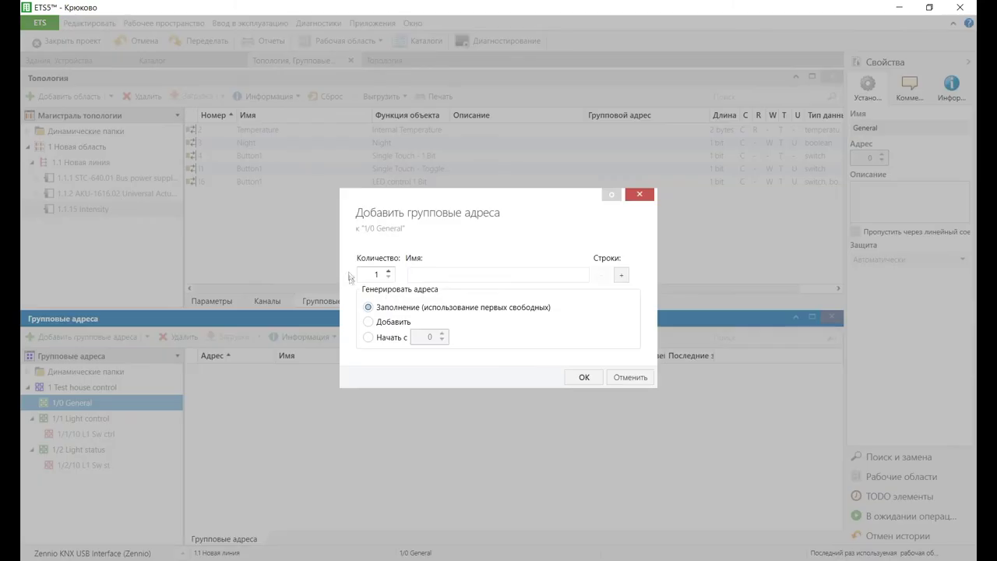
left_click(369, 336)
left_click(428, 337)
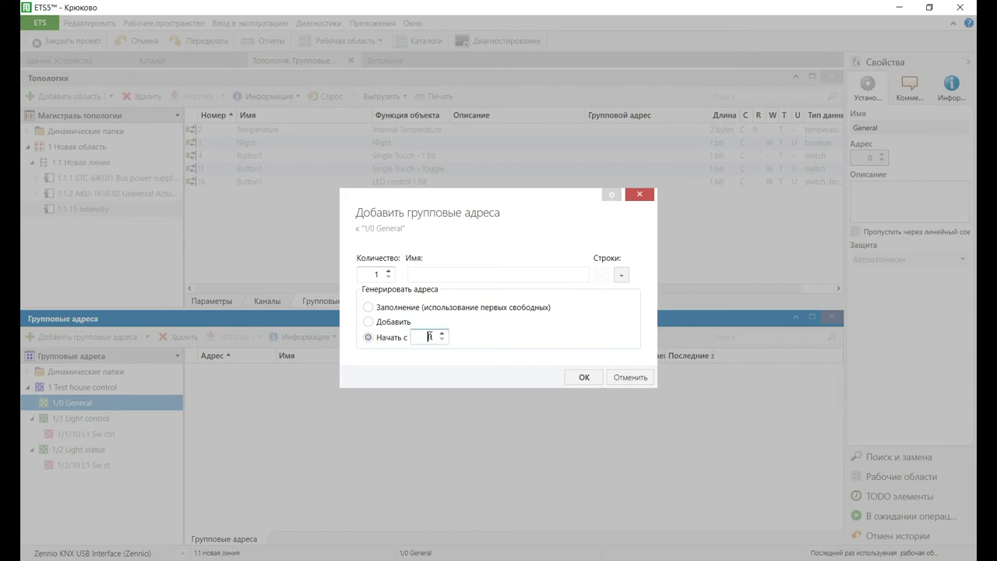
type("0")
left_click(425, 274)
type("Day/Night")
left_click(584, 377)
Link 1/0/10 Day/Night to the Night object and 1/1/10 L1 Sw ctrl to Button1's toggle value object
left_click(32, 403)
left_click(82, 422)
left_click_drag(83, 423, 356, 143)
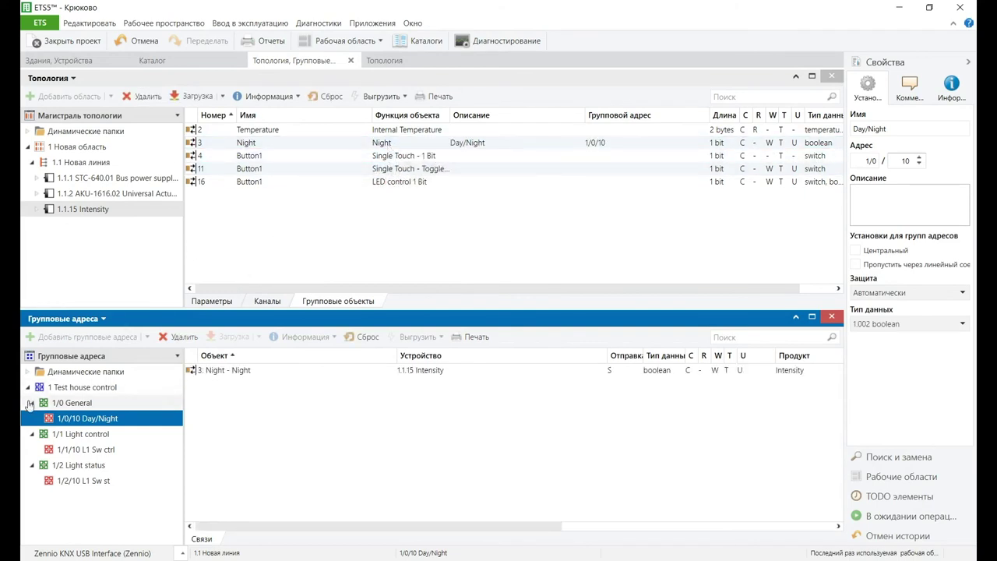
left_click_drag(86, 449, 485, 167)
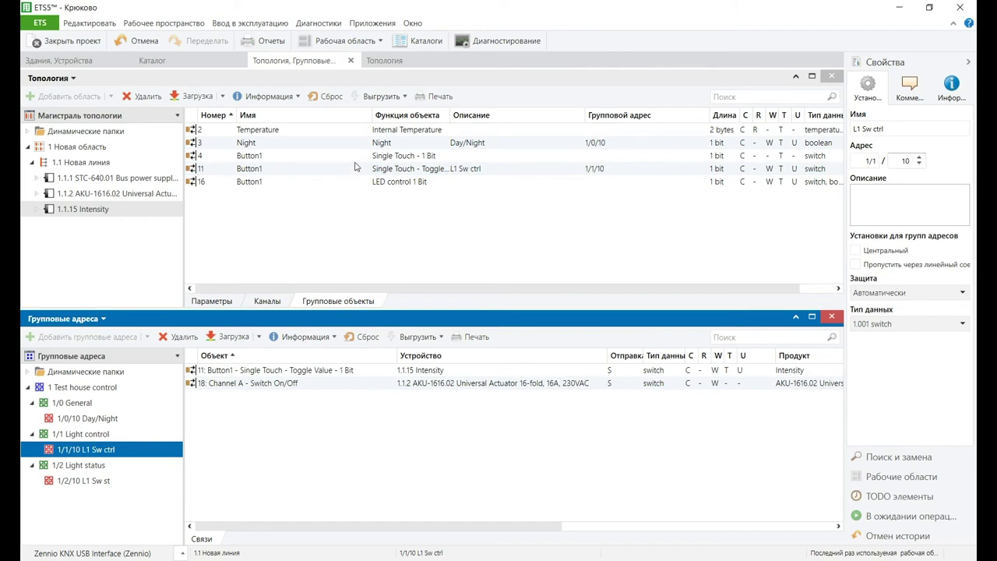
Link group address 1/2/10 L1 Sw st to Button1's Single Touch - 1 Bit and LED control 1 Bit objects
left_click(404, 158)
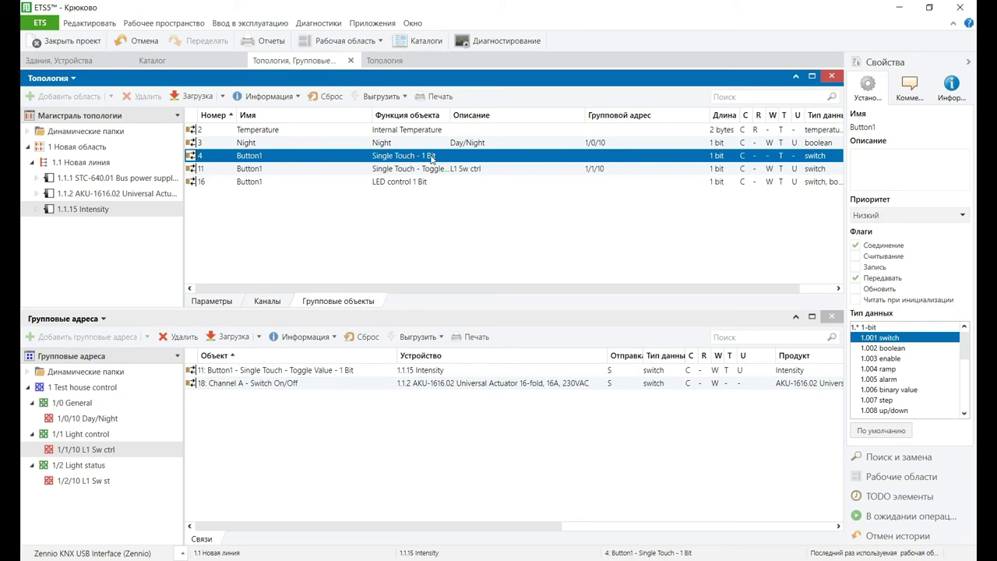
left_click_drag(426, 160, 80, 483)
left_click_drag(592, 160, 593, 187)
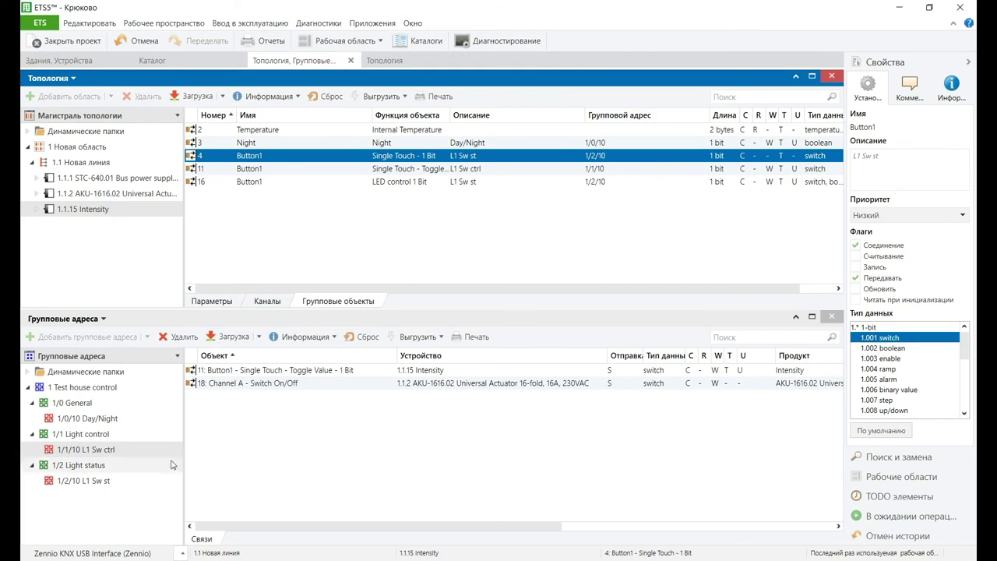
left_click(98, 484)
left_click(100, 450)
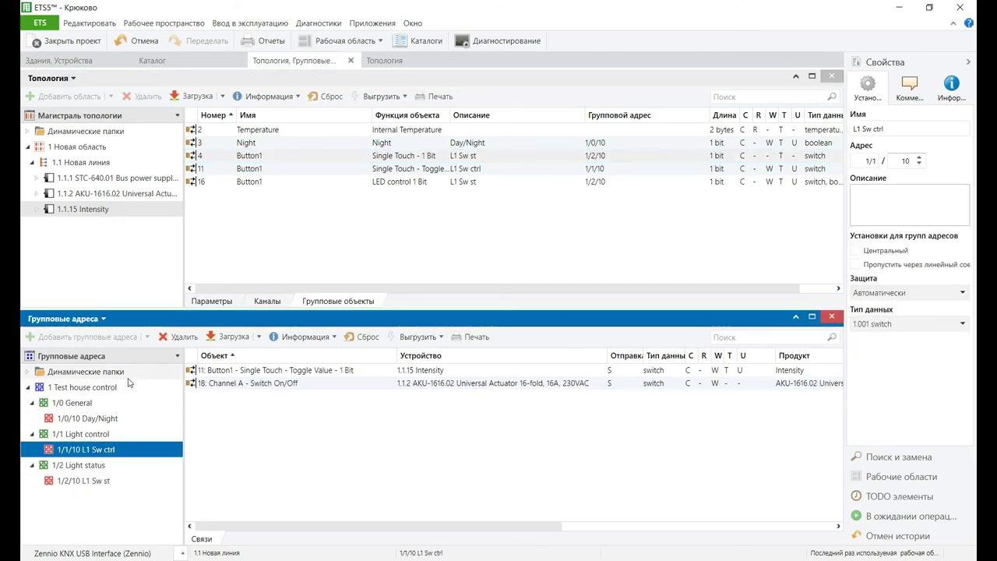